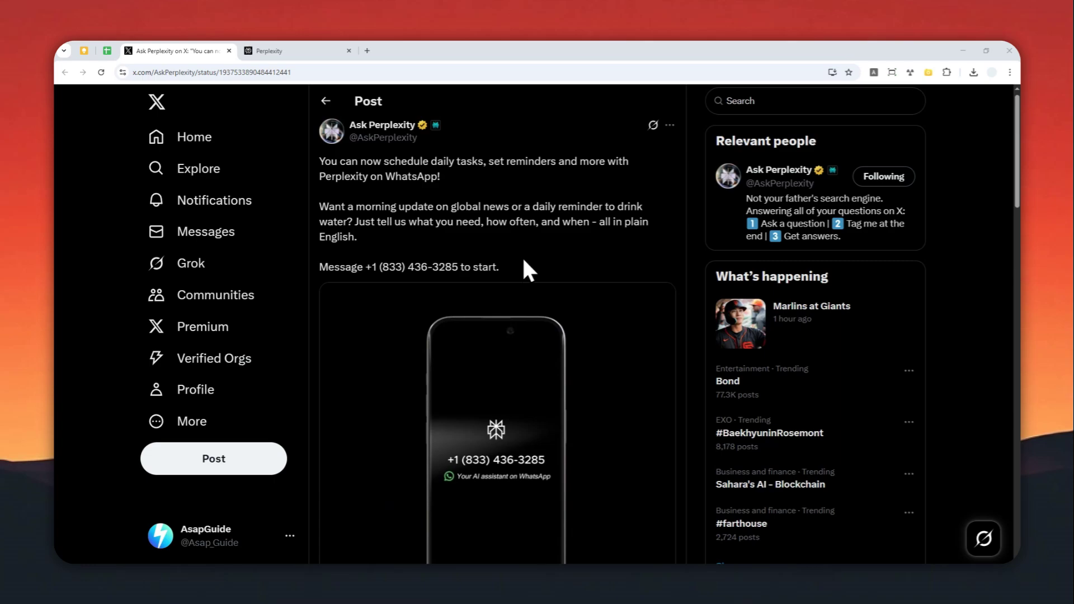
# Step: Highlight the WhatsApp contact number in Ask Perplexity's post about scheduling tasks and reminders
pyautogui.click(462, 273)
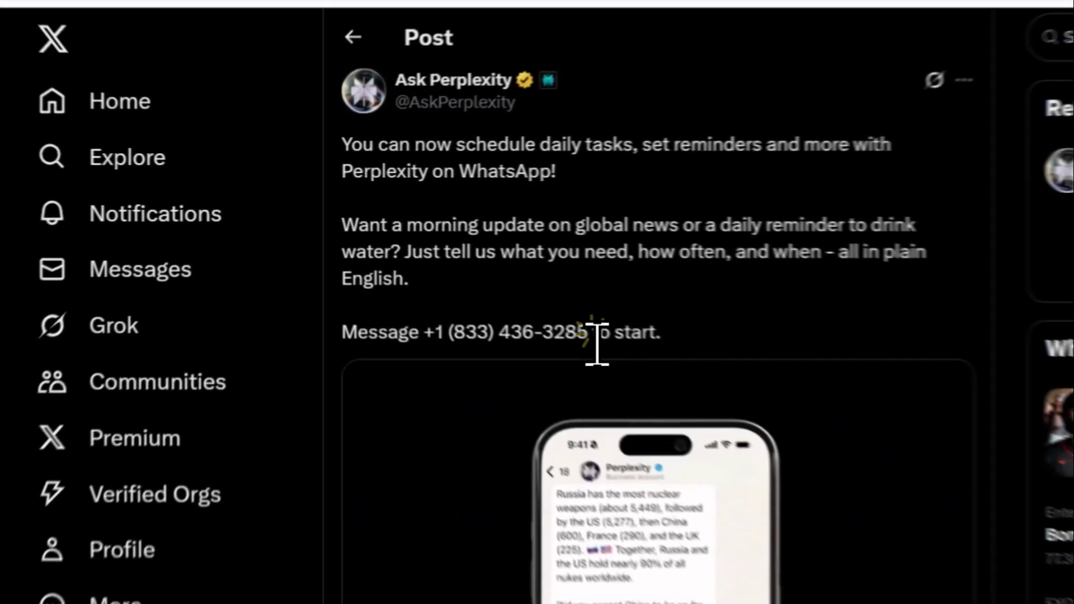
pyautogui.moveTo(596, 344); pyautogui.dragTo(434, 341)
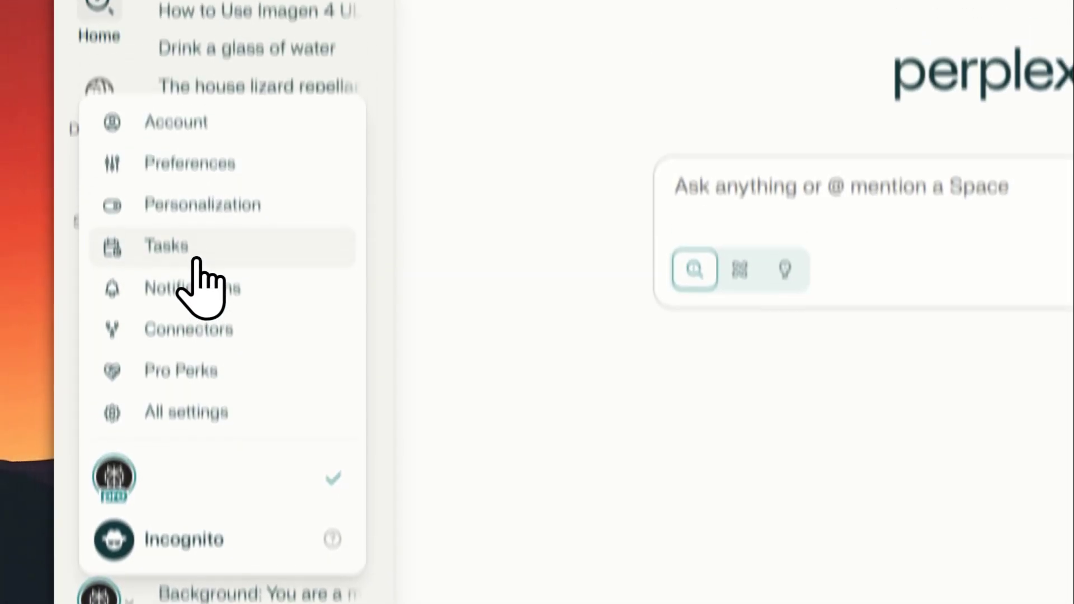
# Step: View the Tasks page in the Perplexity account settings and return to the Ask Perplexity post on X
pyautogui.click(196, 258)
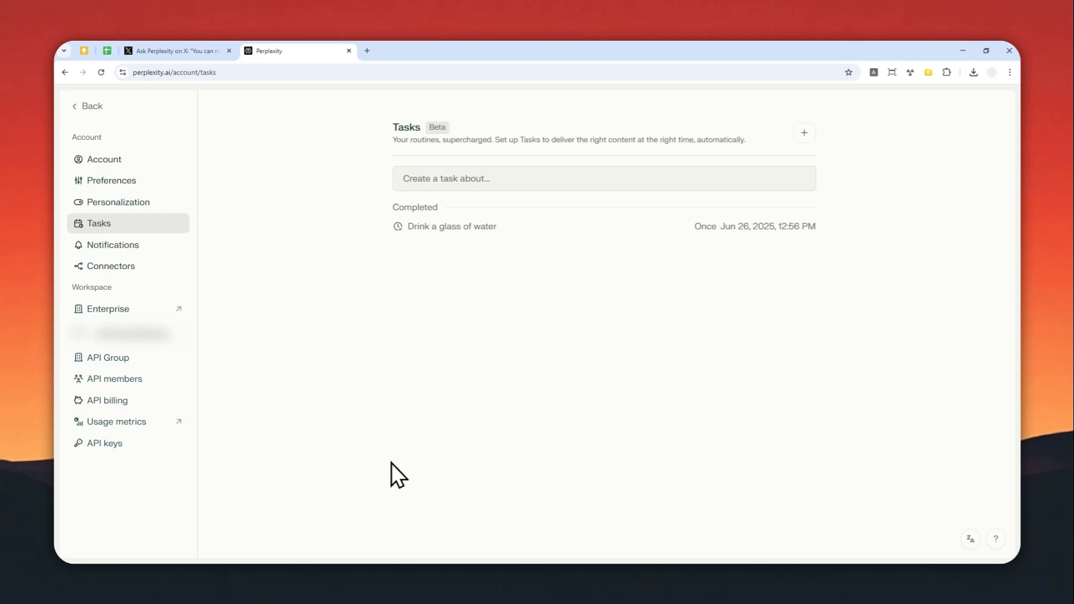
pyautogui.click(218, 50)
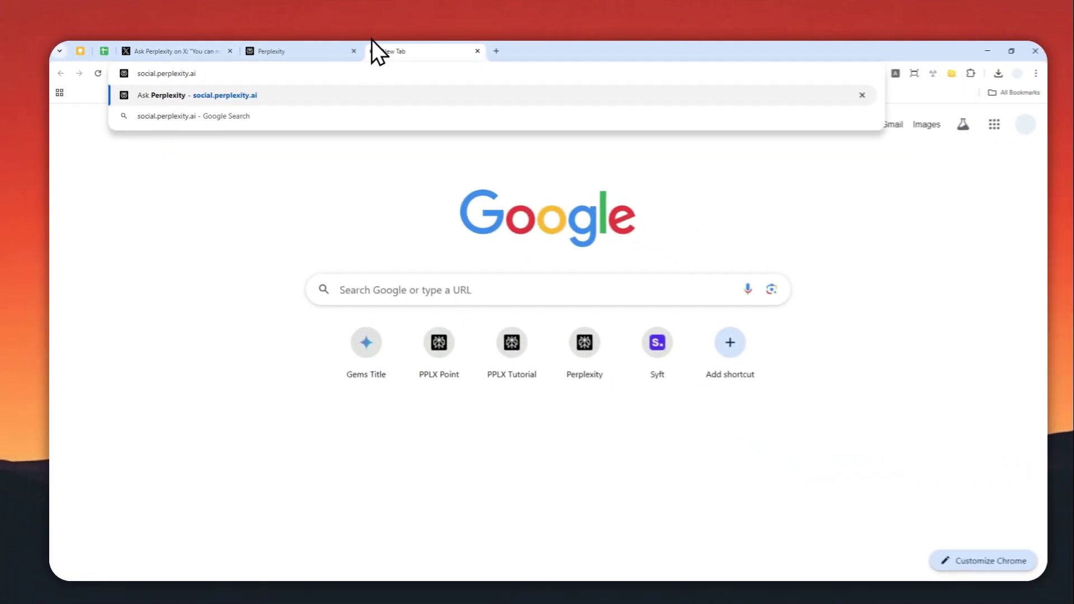
# Step: Follow the WhatsApp link on social.perplexity.ai and dismiss the browser's prompt to launch the app
pyautogui.press('Return')
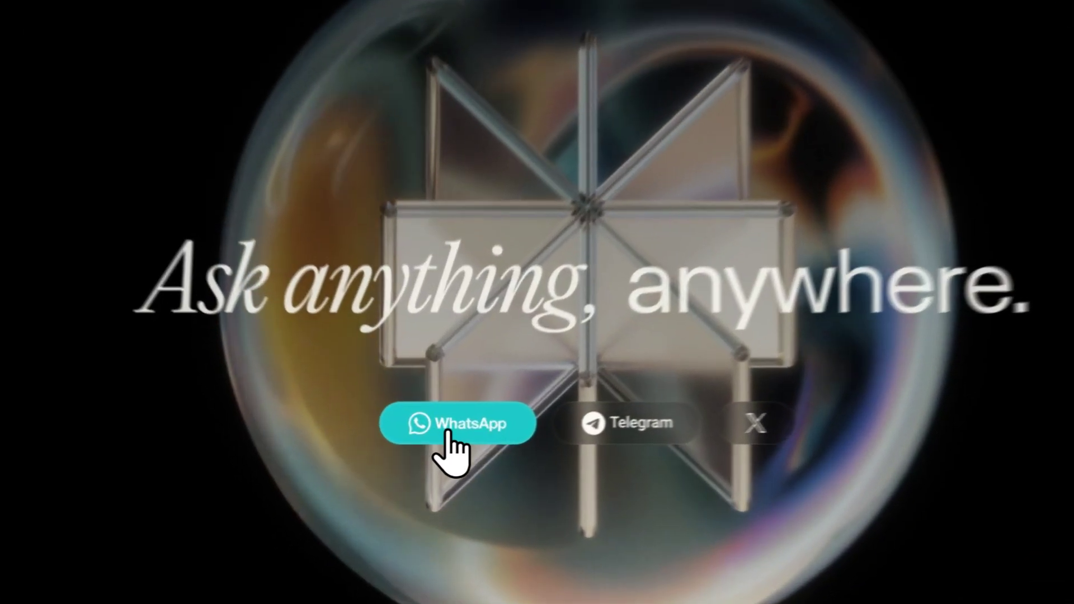
pyautogui.click(443, 436)
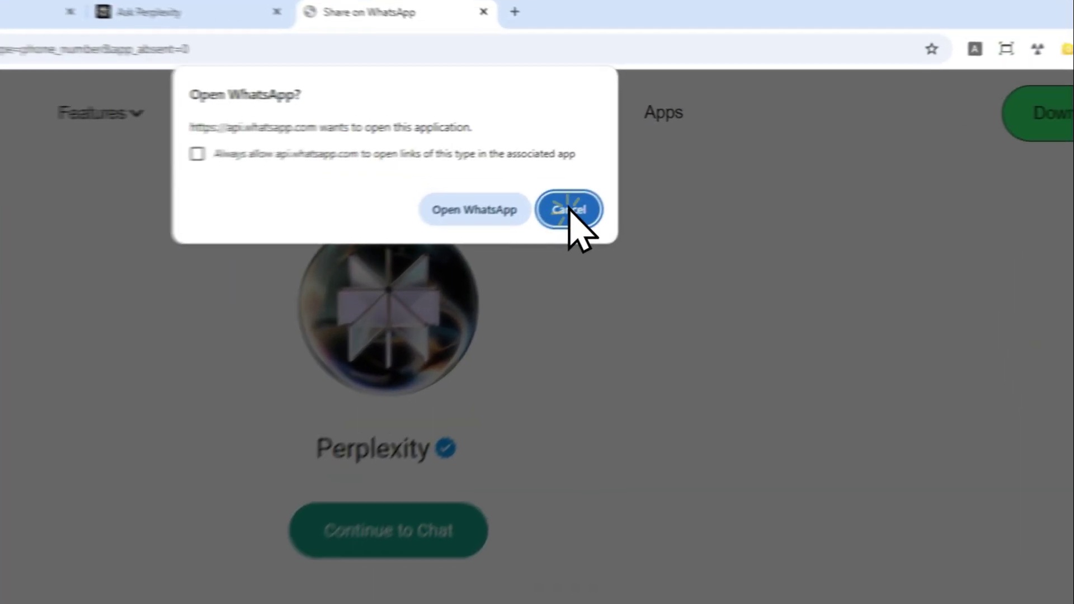
pyautogui.click(641, 167)
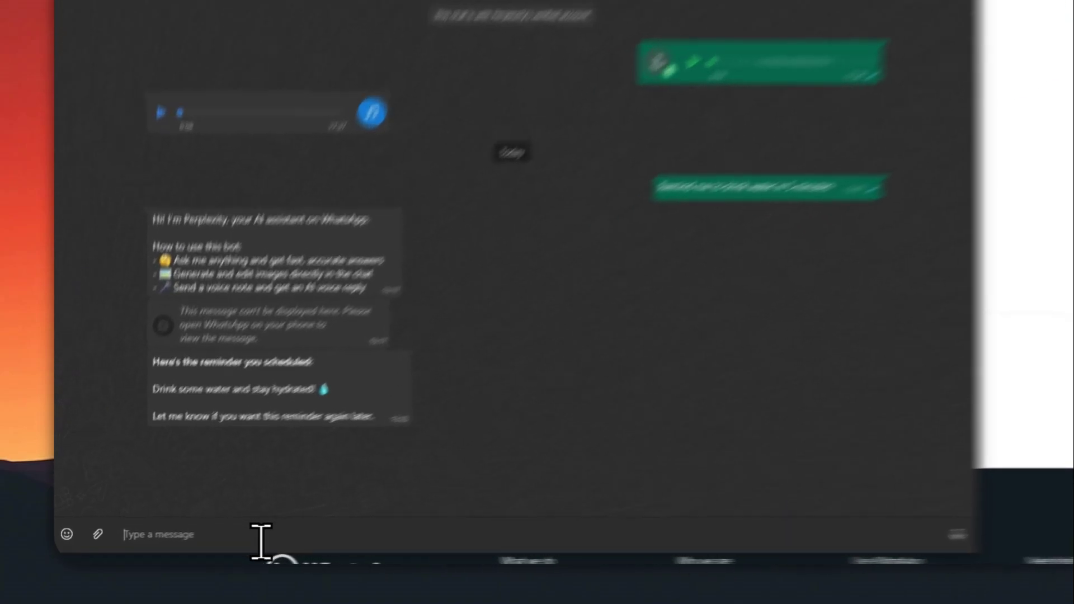
# Step: In the WhatsApp chat with Perplexity, send the message "remind me to trim my hair in the next 5 minutes"
pyautogui.click(180, 545)
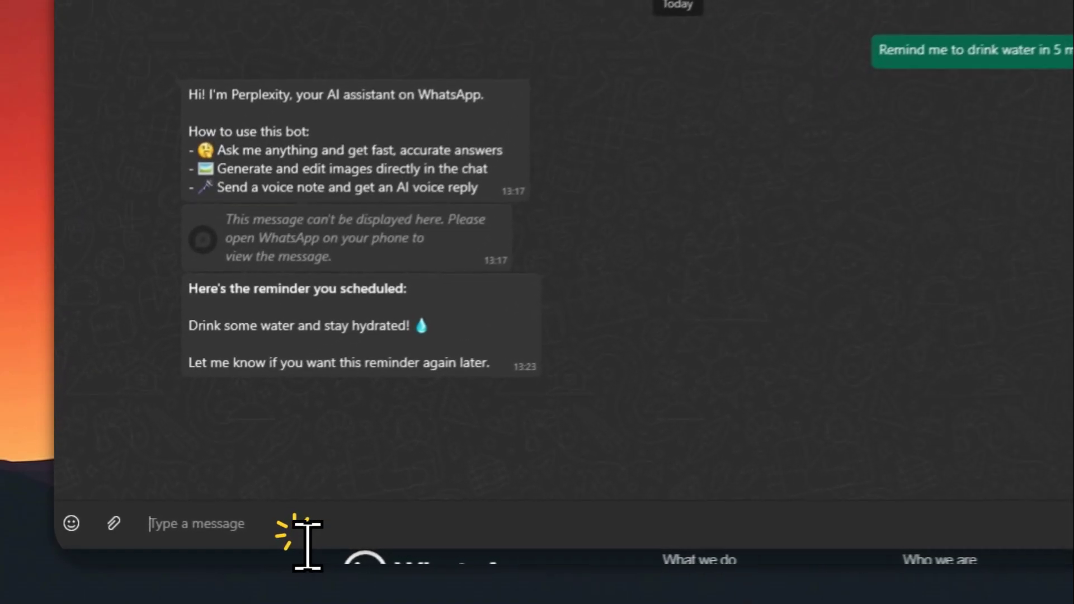
pyautogui.write('remind me to ')
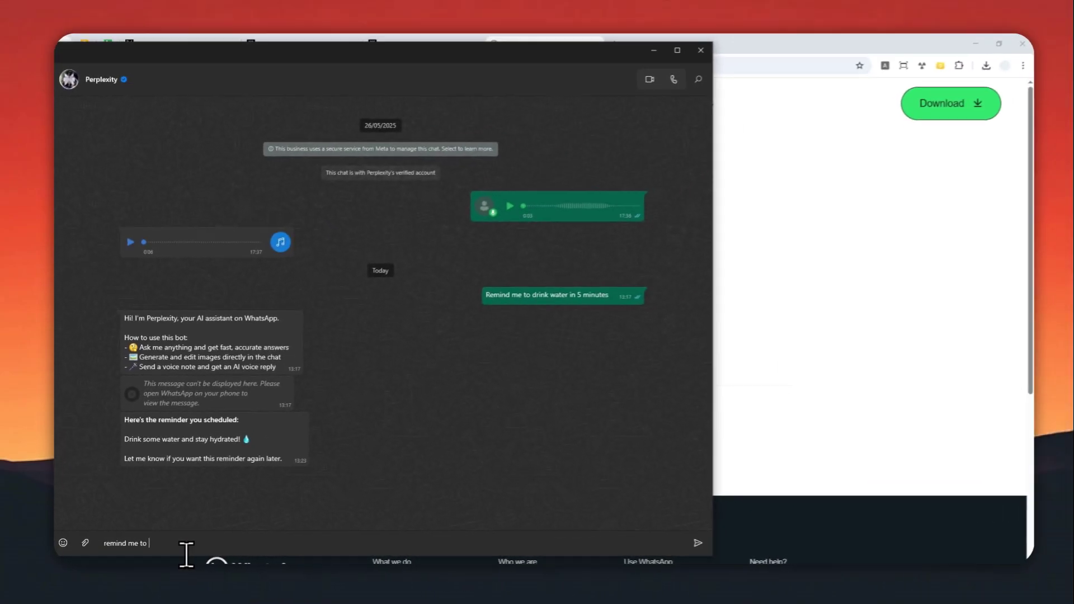
pyautogui.write('trim my h')
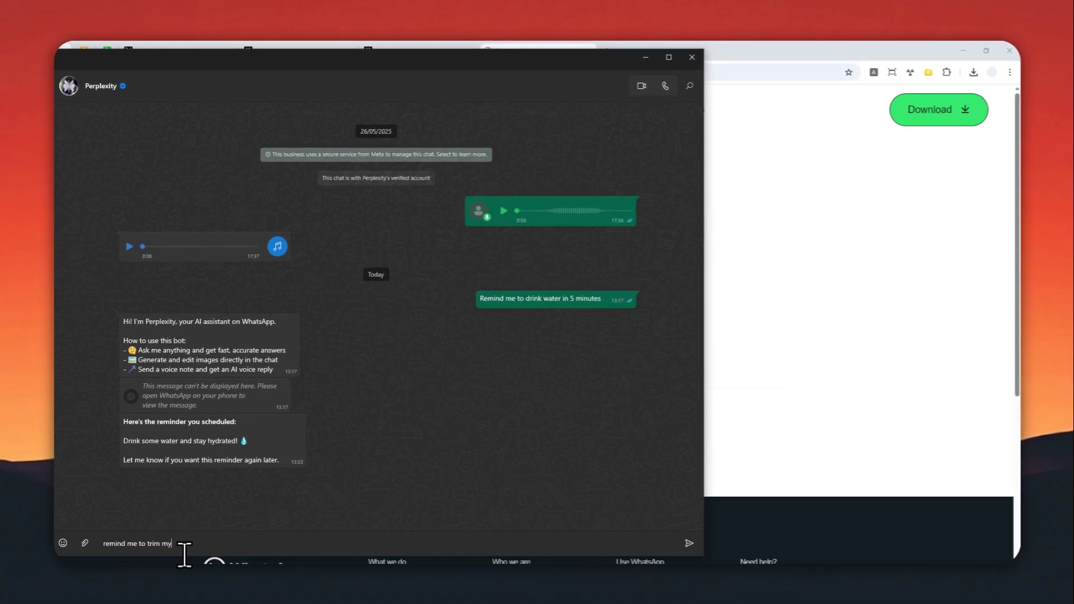
pyautogui.write('air in the next 2 min')
pyautogui.hotkey('ctrl', 'shift', 'Left')
pyautogui.hotkey('ctrl', 'shift', 'Left')
pyautogui.write('5 minutes')
pyautogui.click(689, 544)
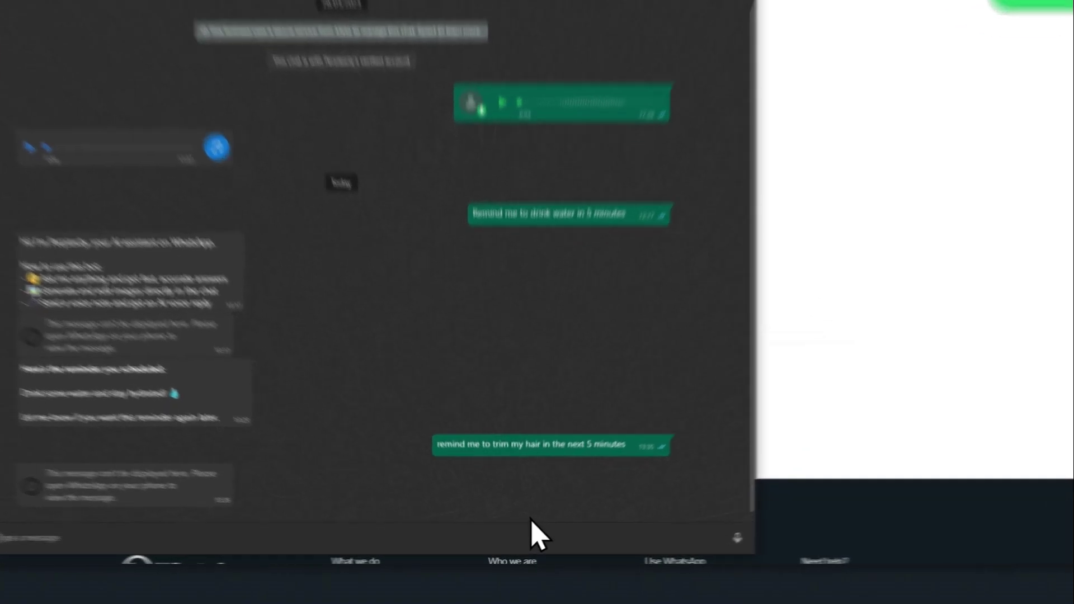
pyautogui.click(524, 537)
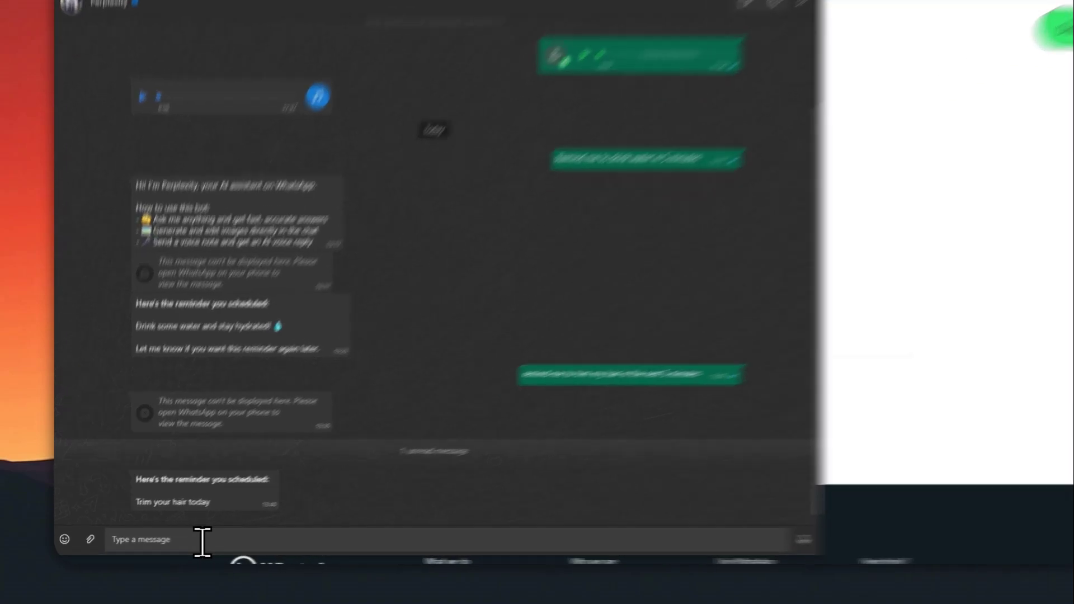
# Step: Send Perplexity the message "Give me latest news about AI" in the same chat
pyautogui.click(178, 544)
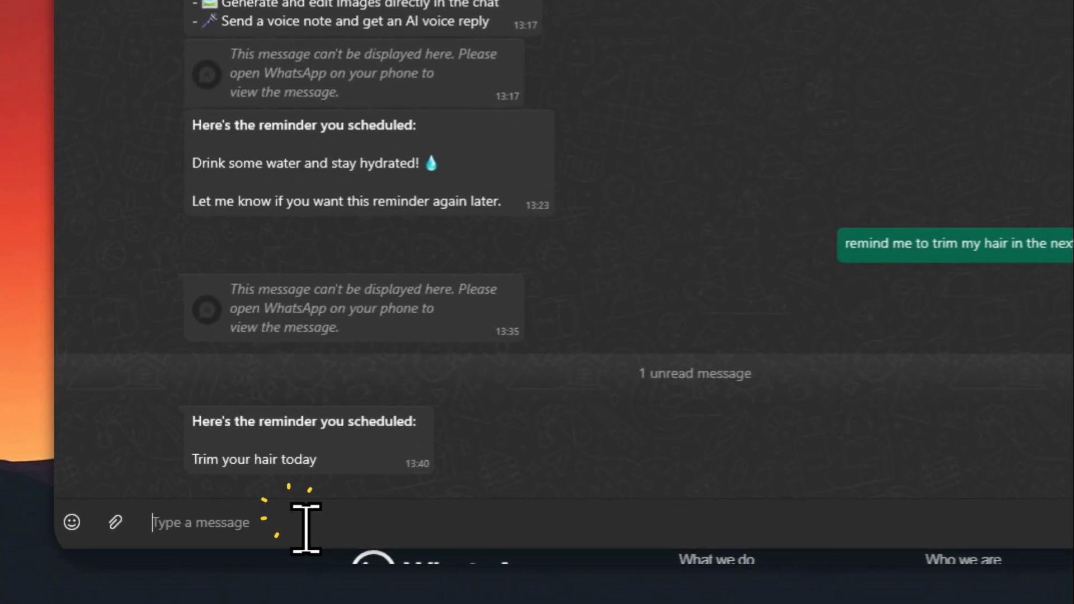
pyautogui.write('Giv')
pyautogui.write('e me latest new')
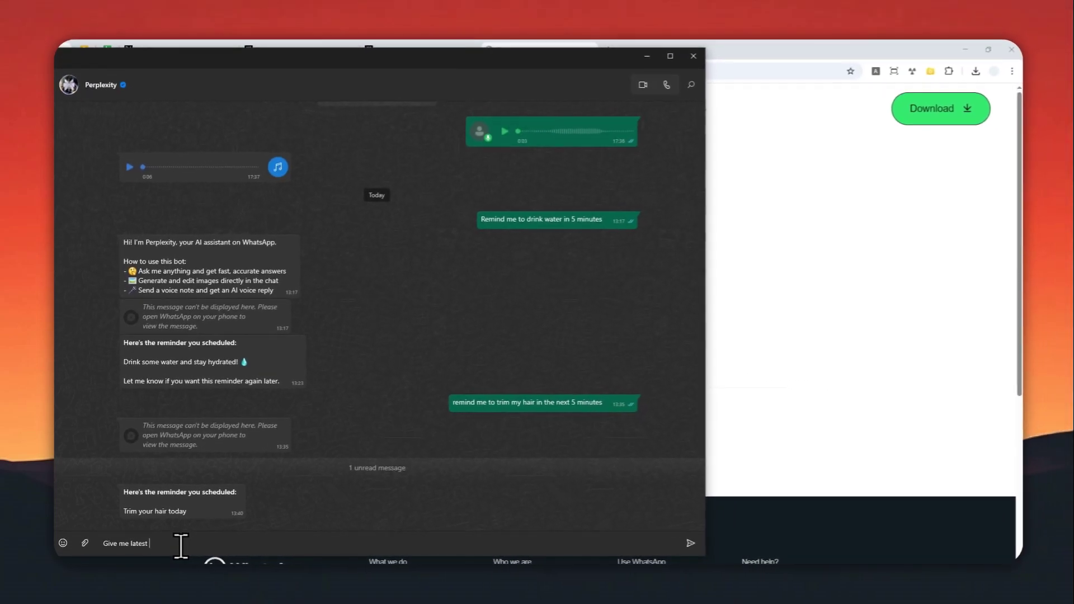
pyautogui.write('s about AI')
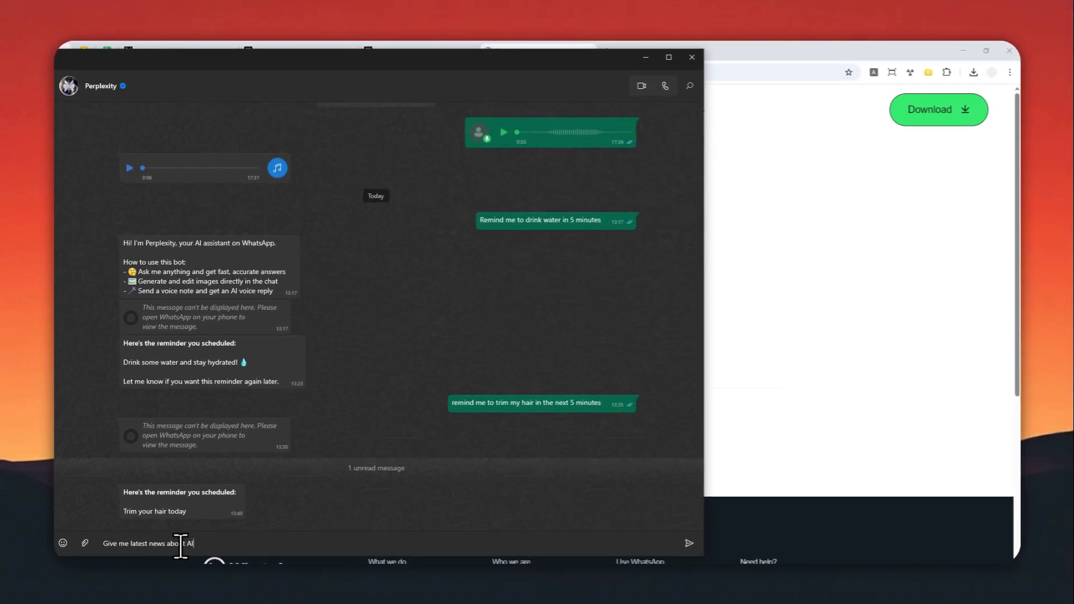
pyautogui.press('Return')
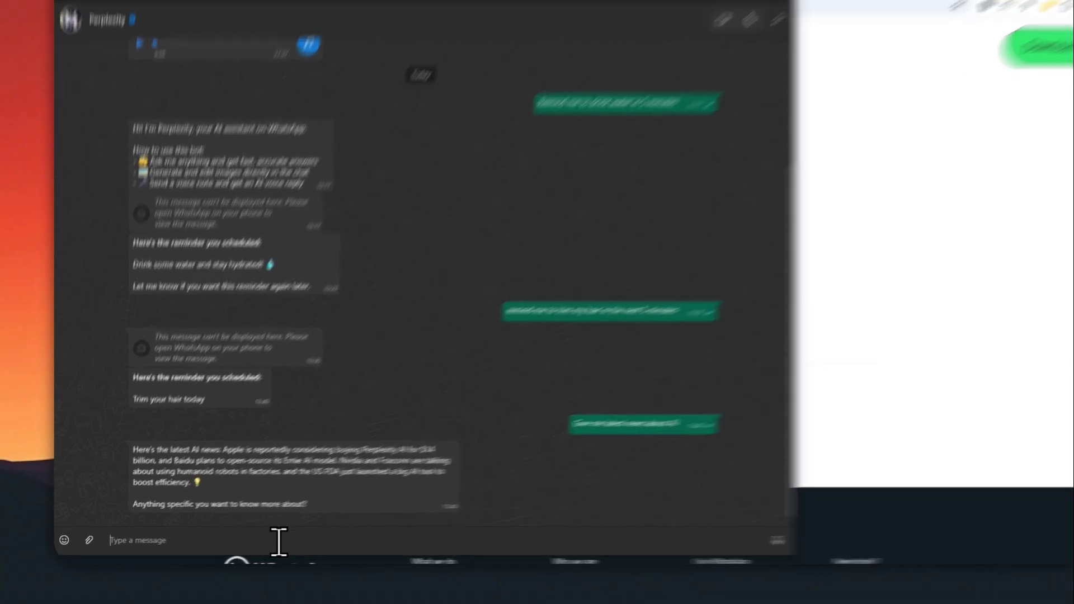
# Step: Request a recurring update by sending "Can you update me that topic every week in the morning?"
pyautogui.click(219, 543)
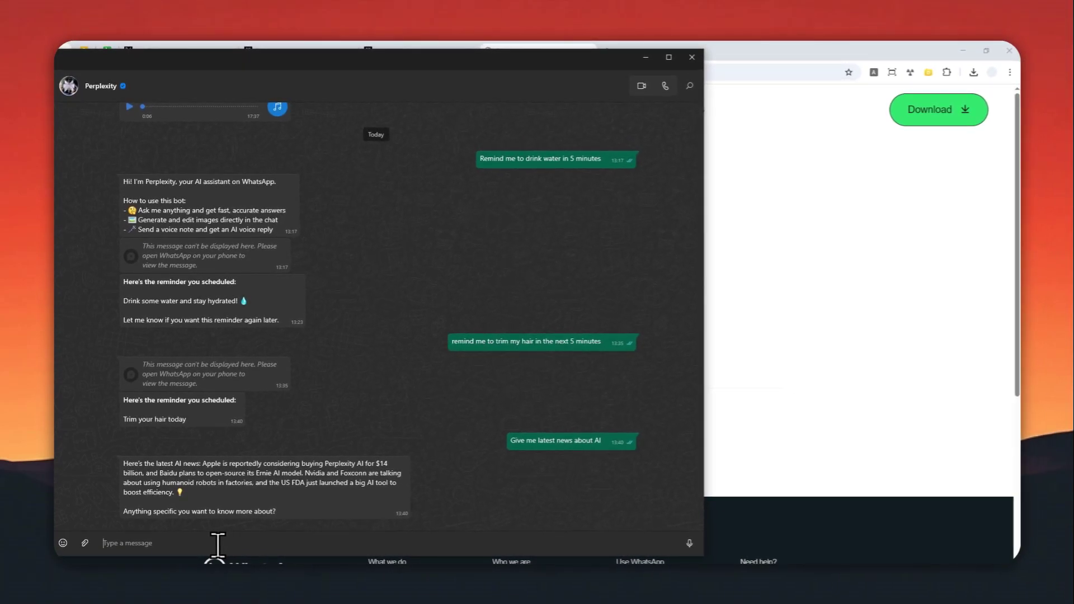
pyautogui.write('Can you update me that topic every week in the morning?')
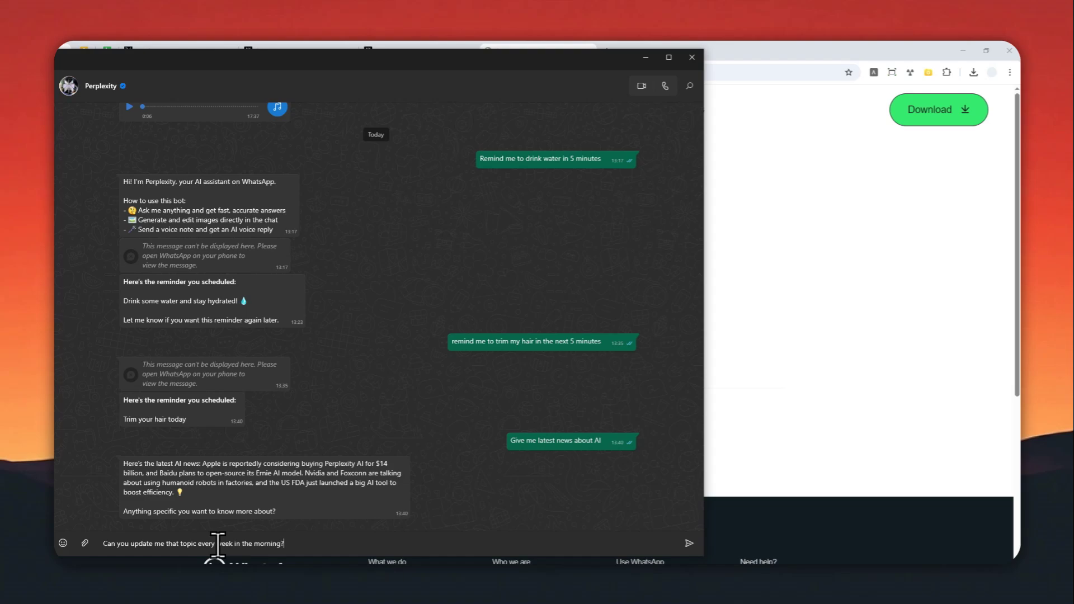
pyautogui.press('Return')
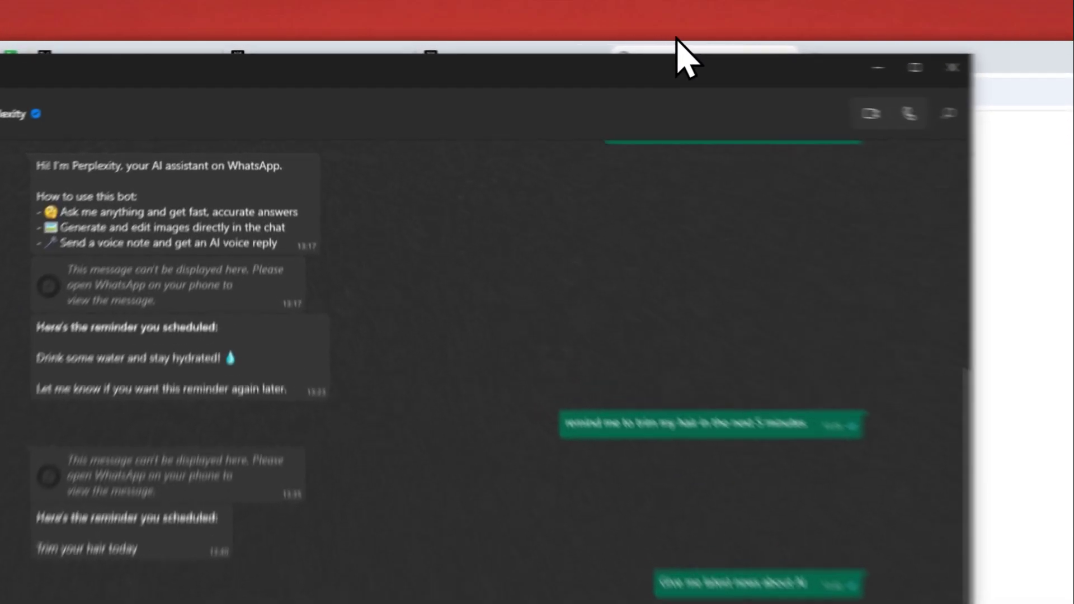
# Step: Switch to the browser and check the Perplexity account's Tasks page for the reminders scheduled through WhatsApp
pyautogui.click(517, 43)
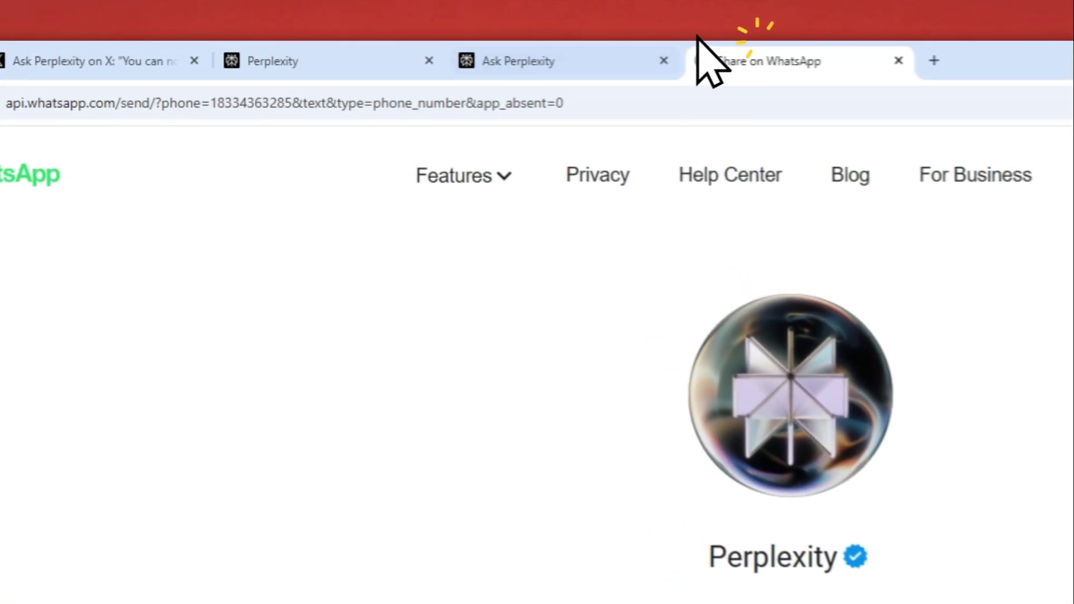
pyautogui.click(580, 40)
pyautogui.click(348, 44)
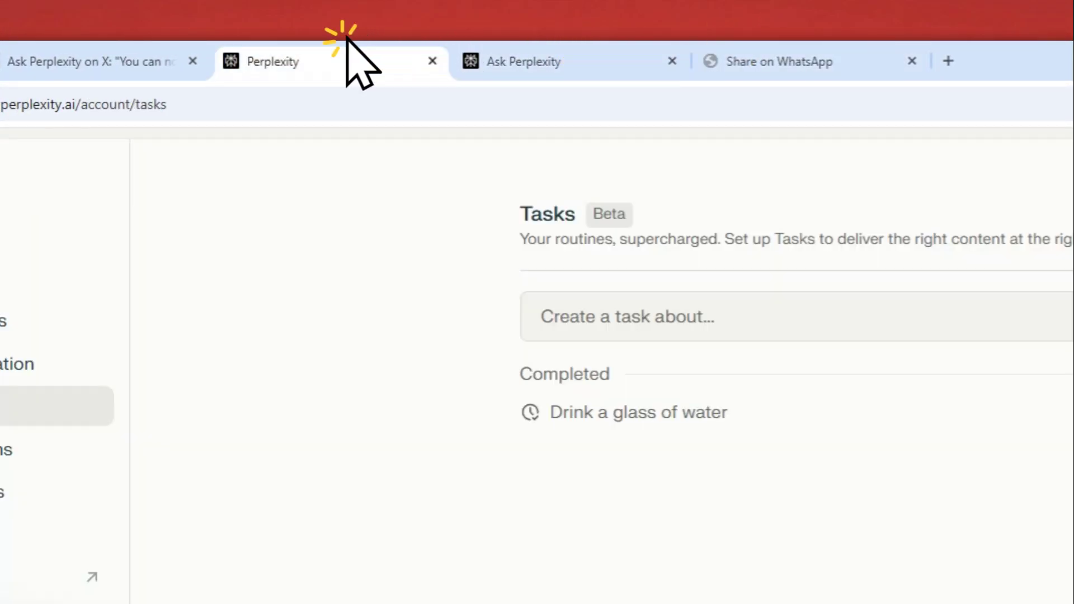
pyautogui.click(146, 103)
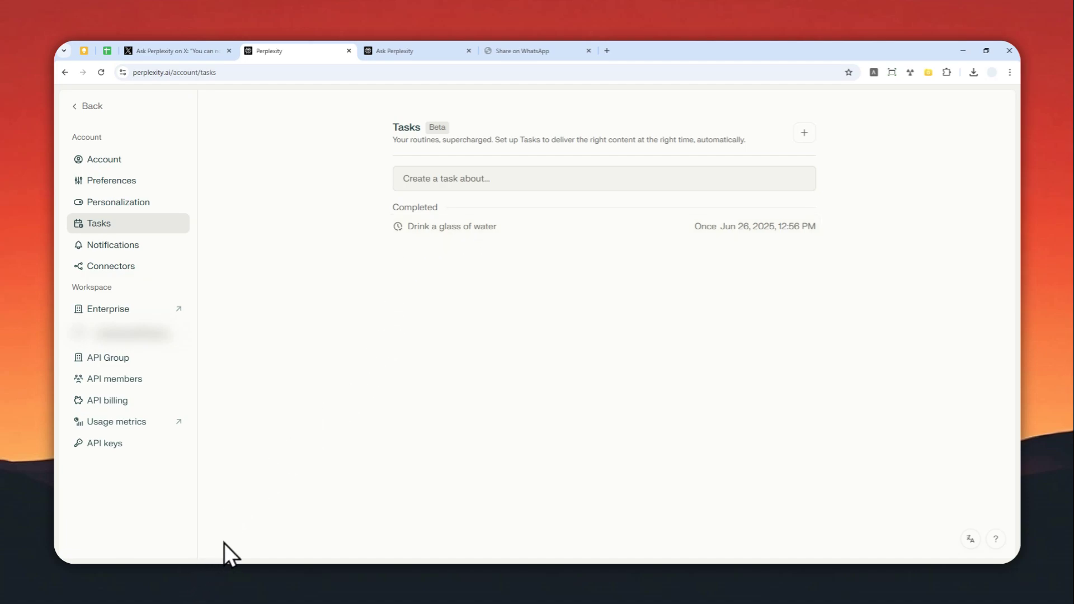
pyautogui.click(204, 570)
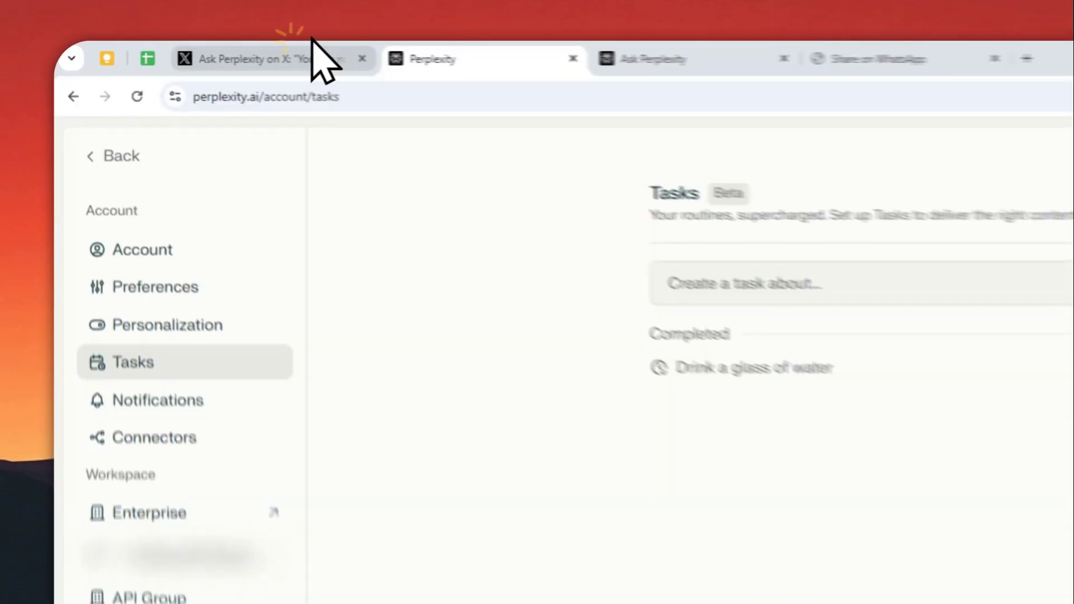
# Step: Return to the Ask Perplexity post on X and clear the highlight on the contact number
pyautogui.click(311, 44)
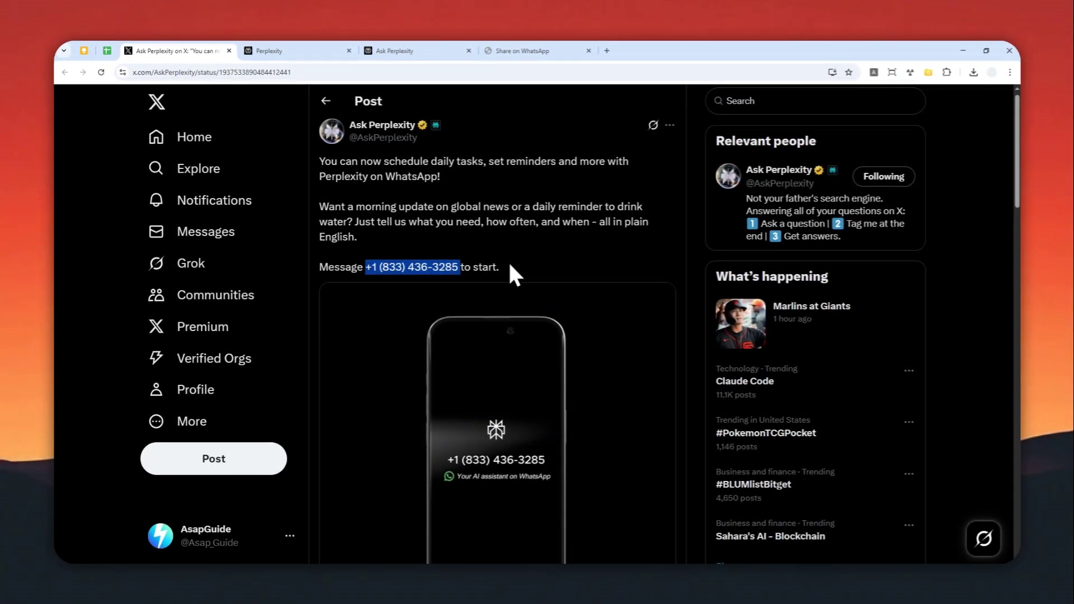
pyautogui.click(510, 266)
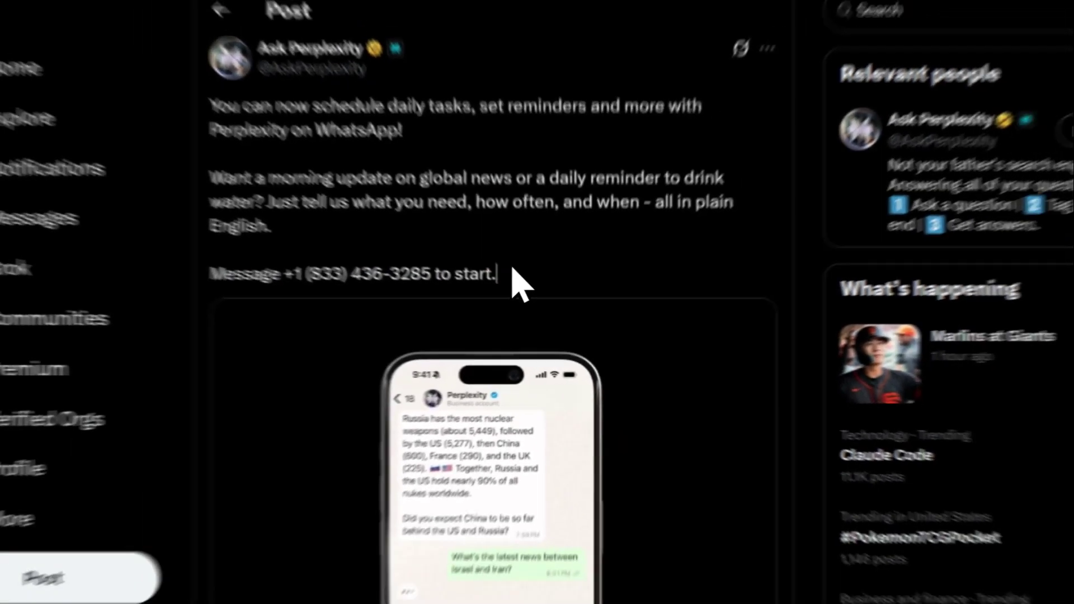